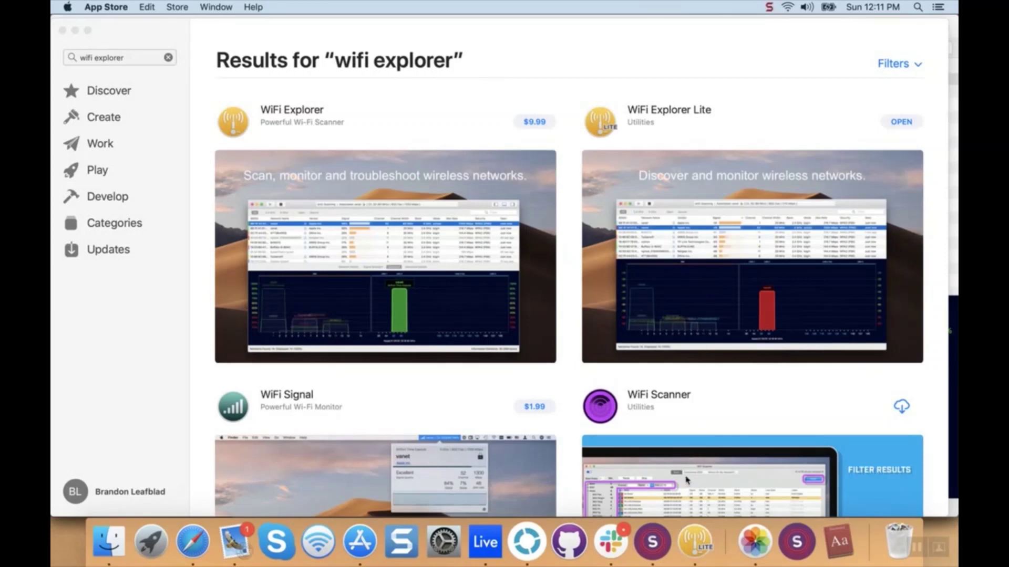
- Bring up WiFi Explorer Lite's scan and find INTERNET on channel 149 at 40 MHz
{"action": "left_click", "coordinate": [696, 546]}
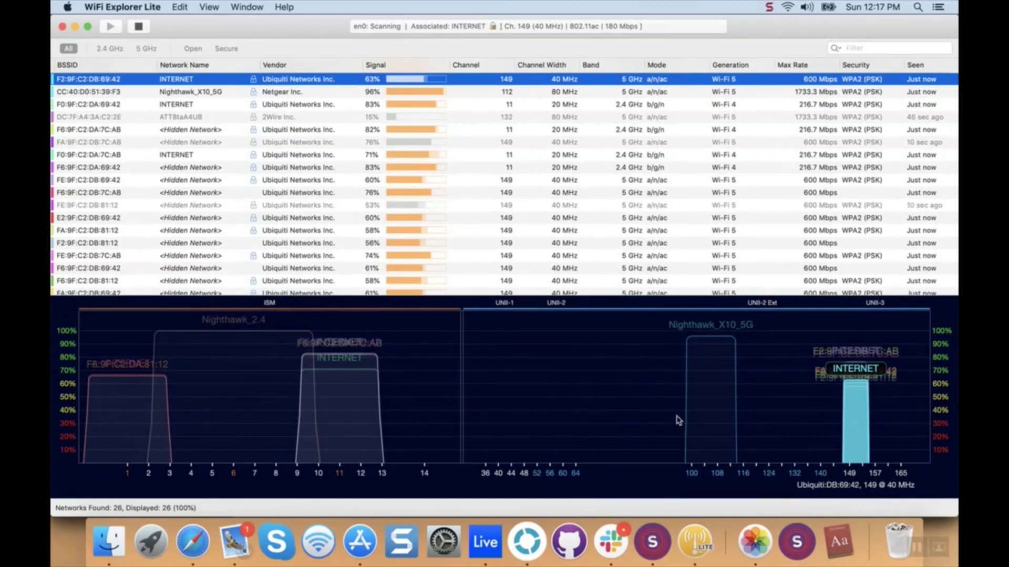
- Select Nighthawk_X10_5G to see it on channel 112 at 80 MHz, apart from INTERNET
{"action": "left_click", "coordinate": [205, 93]}
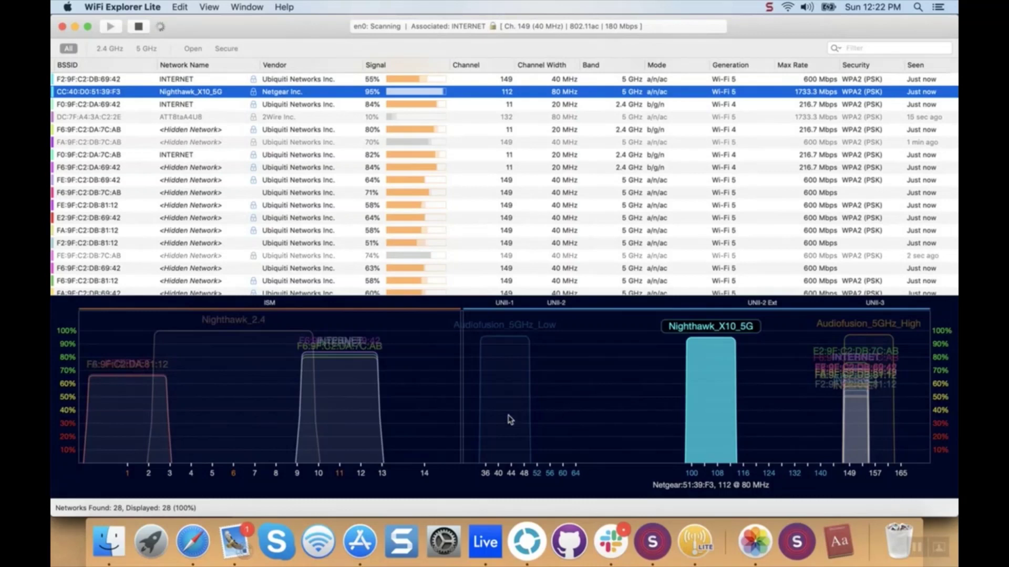
- In Safari, enter the router address 192.168.1.1 in the address bar
{"action": "left_click", "coordinate": [192, 547]}
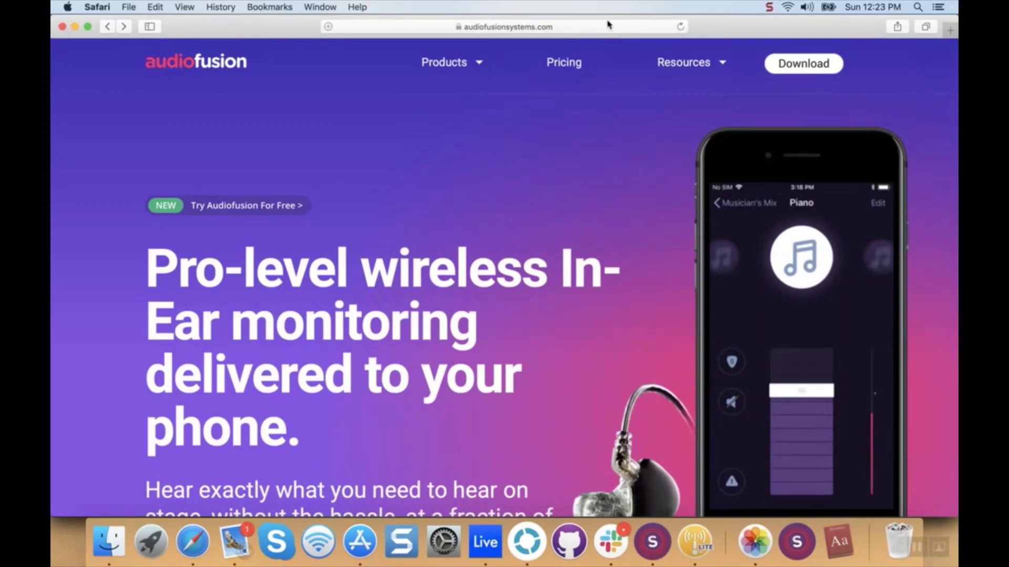
{"action": "left_click", "coordinate": [589, 31]}
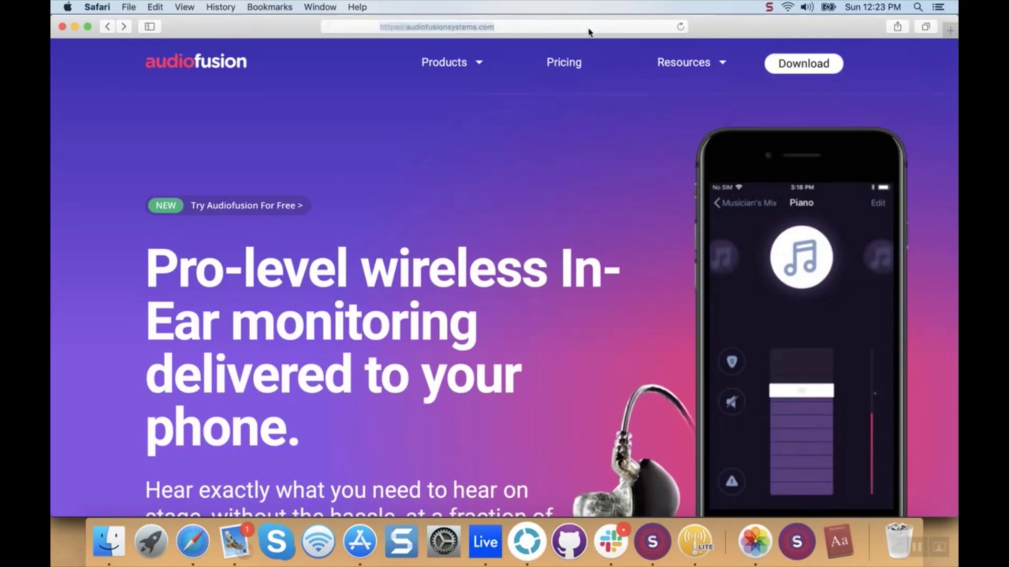
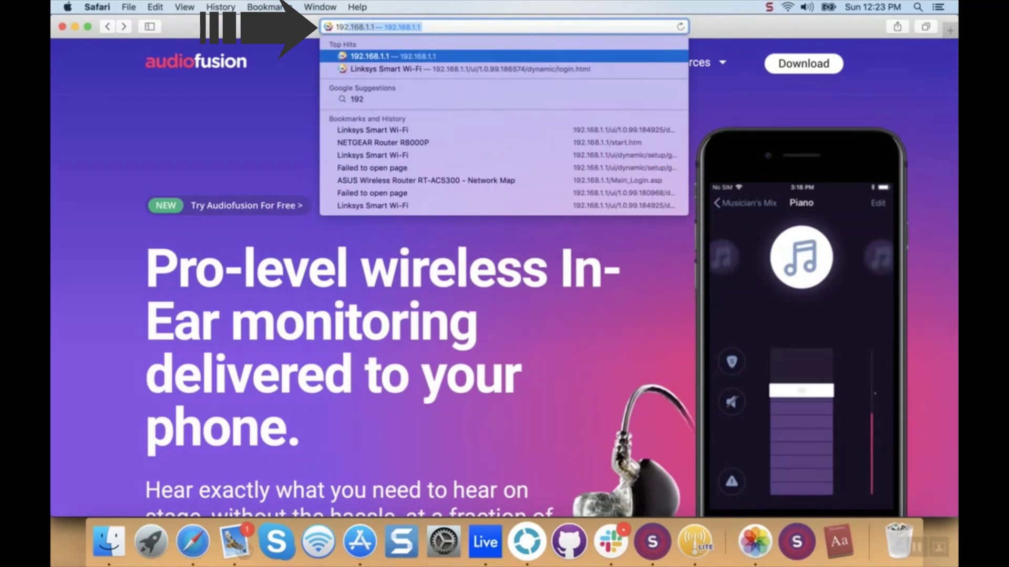
- Load 192.168.1.1 and sign in to Linksys Smart Wi-Fi with the router password
{"action": "key", "text": "Return"}
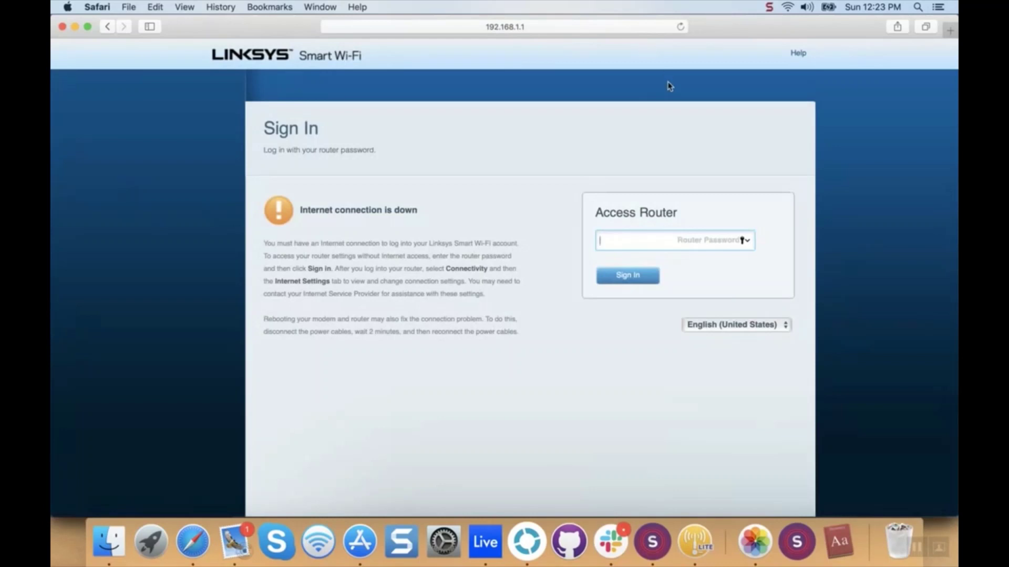
{"action": "left_click", "coordinate": [676, 241]}
{"action": "key", "text": "Return"}
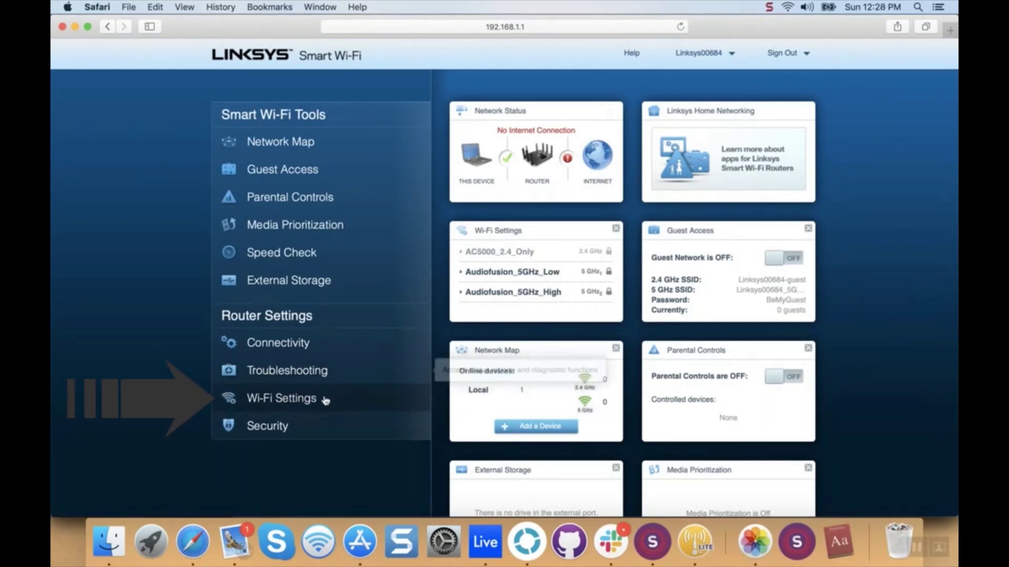
{"action": "left_click", "coordinate": [292, 403]}
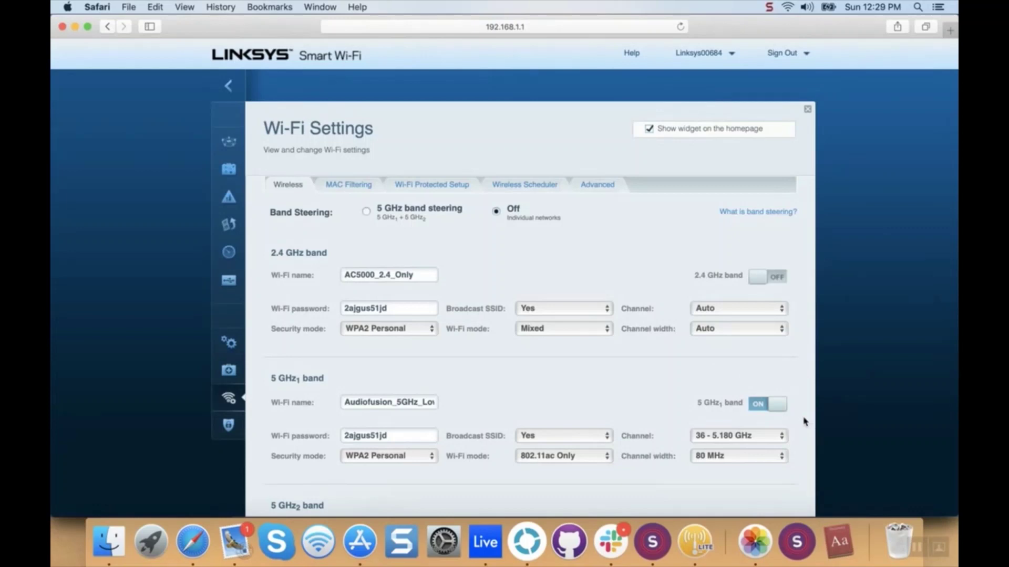
{"action": "left_click", "coordinate": [782, 436]}
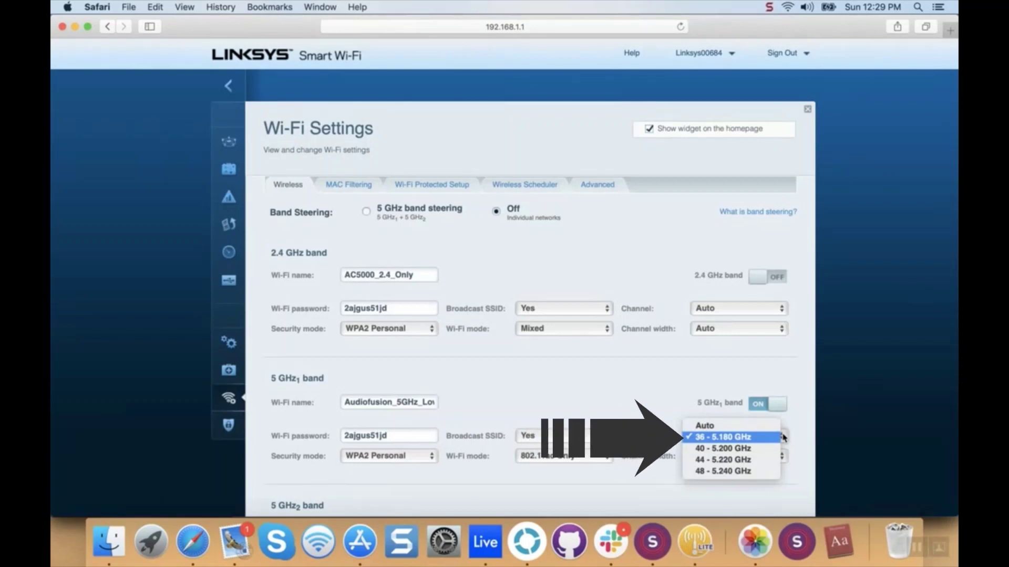
{"action": "left_click", "coordinate": [754, 439]}
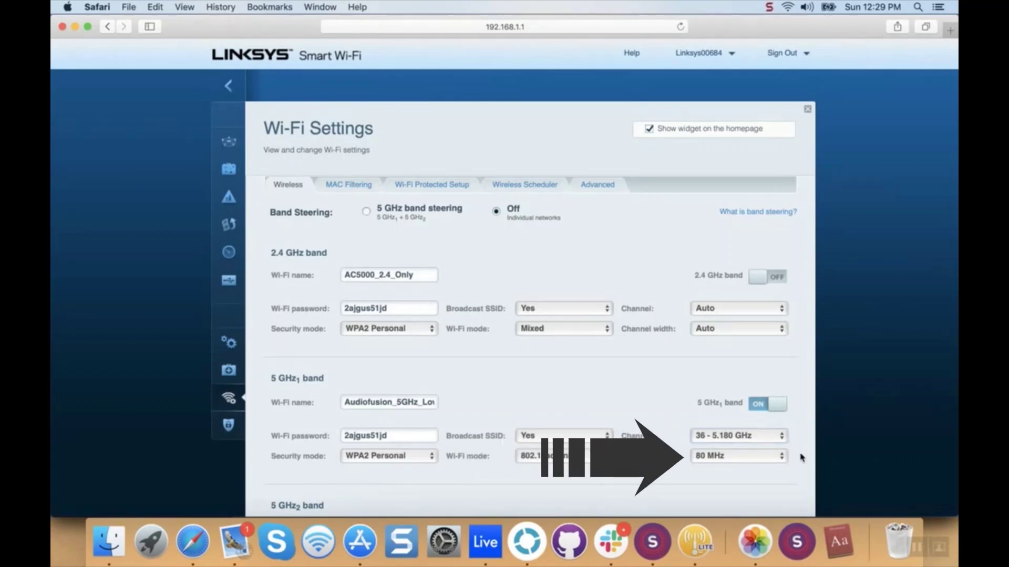
- Set the 5 GHz2 band to channel 161 - 5.805 GHz with 40 MHz channel width
{"action": "scroll", "coordinate": [801, 457], "scroll_direction": "down", "scroll_amount": 5}
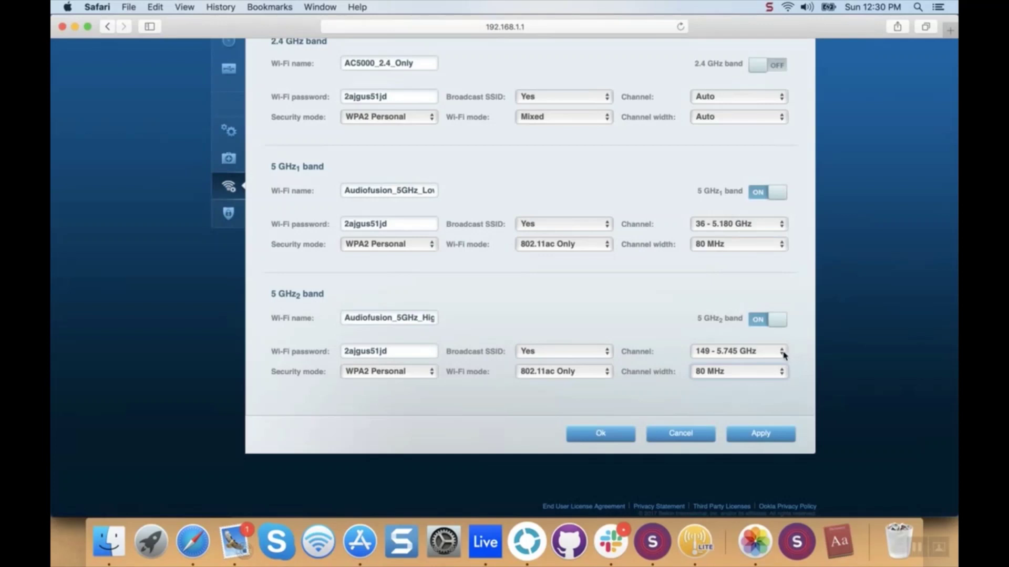
{"action": "left_click", "coordinate": [783, 353]}
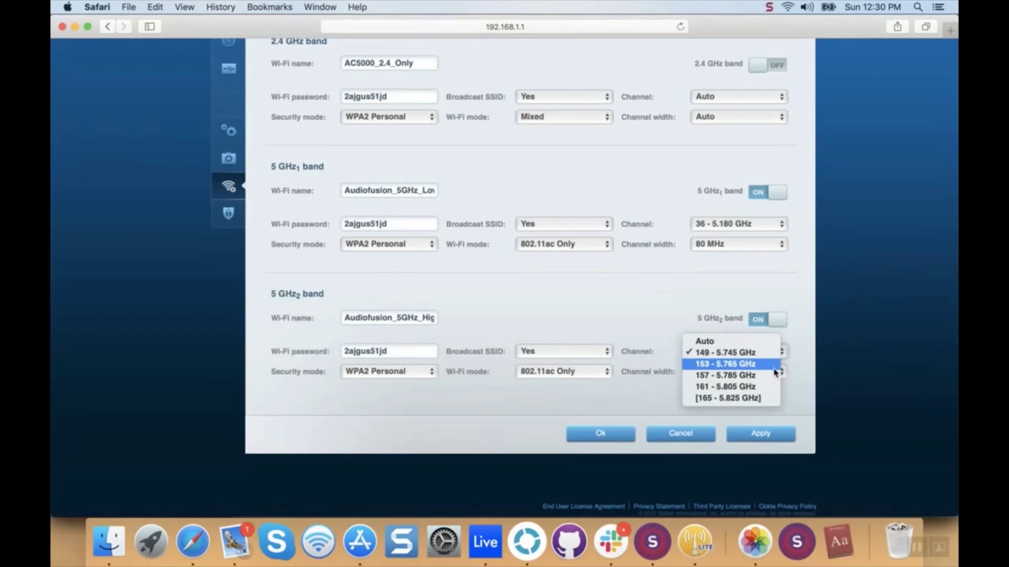
{"action": "left_click", "coordinate": [755, 388]}
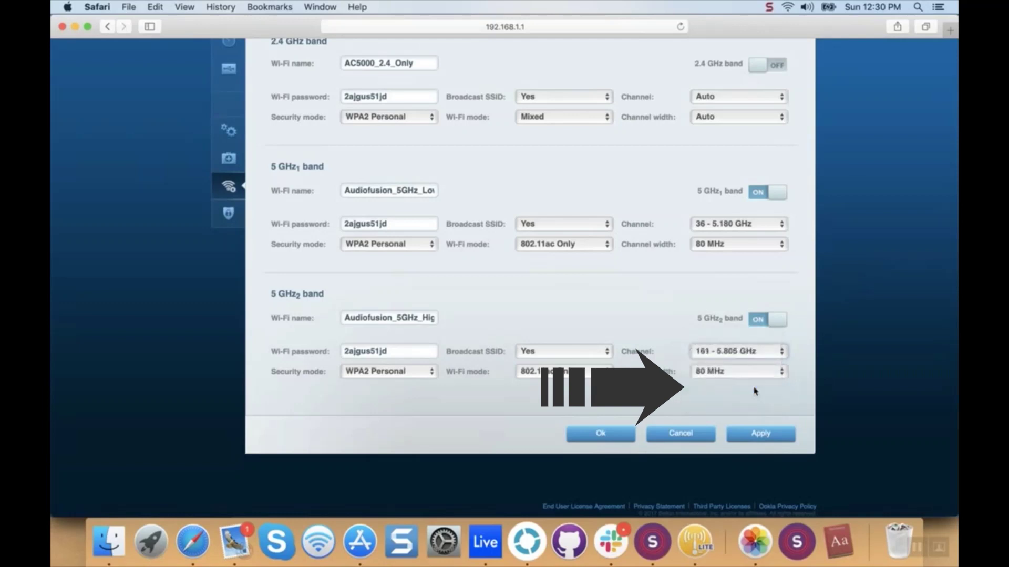
{"action": "left_click", "coordinate": [779, 372]}
{"action": "left_click", "coordinate": [760, 363]}
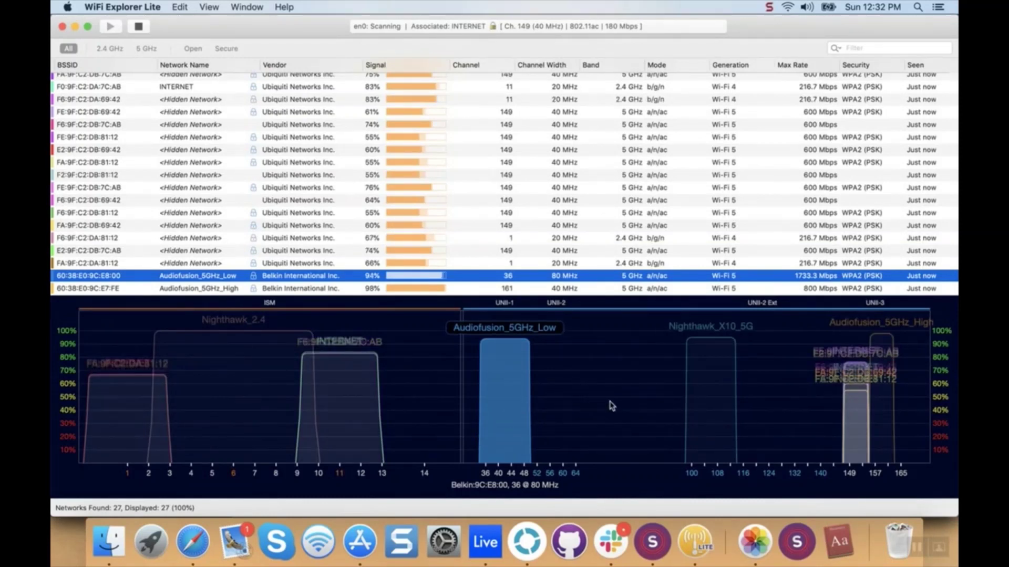
- Select Audiofusion_5GHz_High to confirm it runs on channel 161 at 40 MHz
{"action": "key", "text": "Down"}
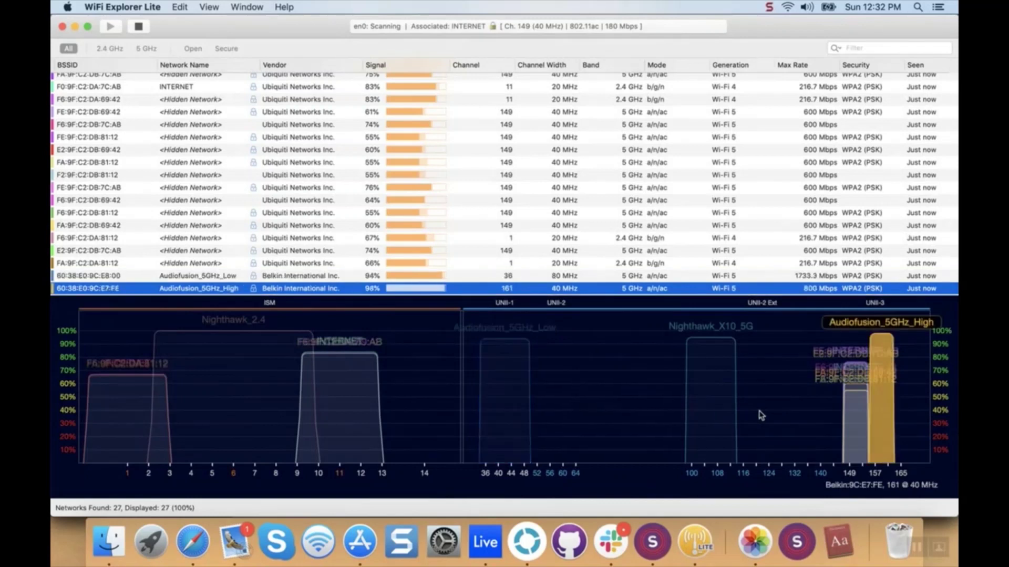
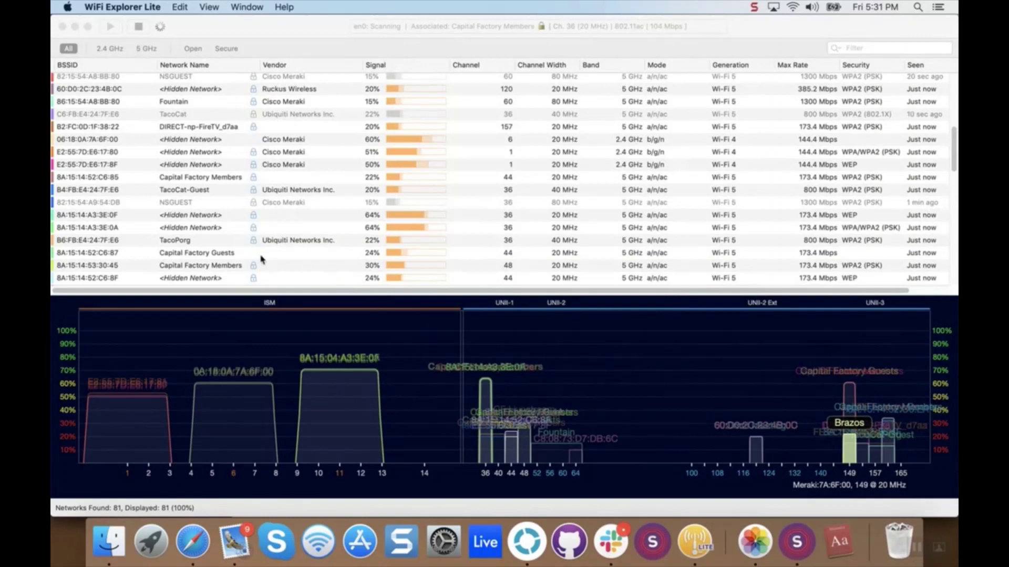
- Highlight NSGUEST's channel 36, 80 MHz span in the WiFi Explorer Lite spectrum graph
{"action": "left_click", "coordinate": [210, 256]}
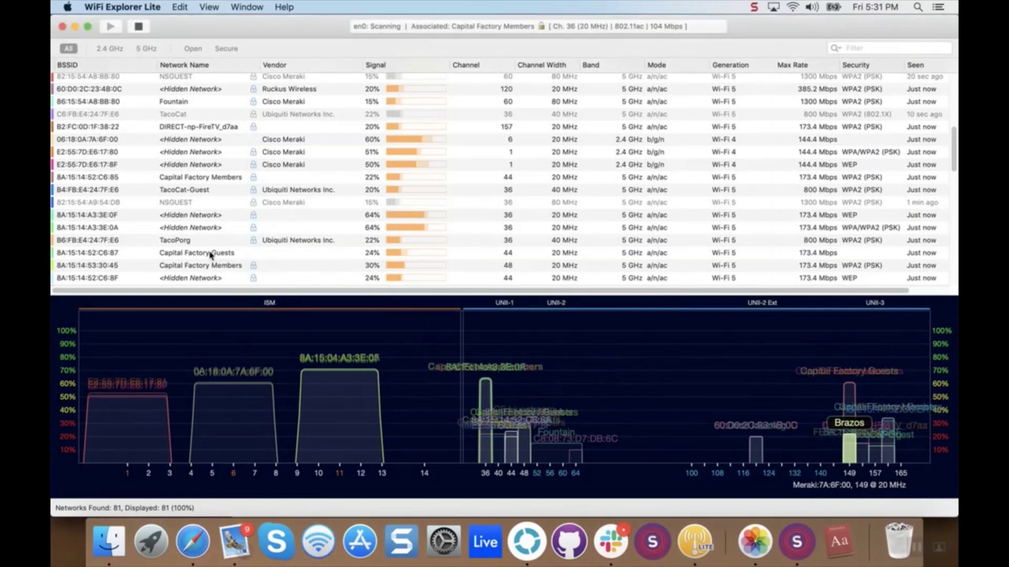
{"action": "left_click", "coordinate": [203, 204]}
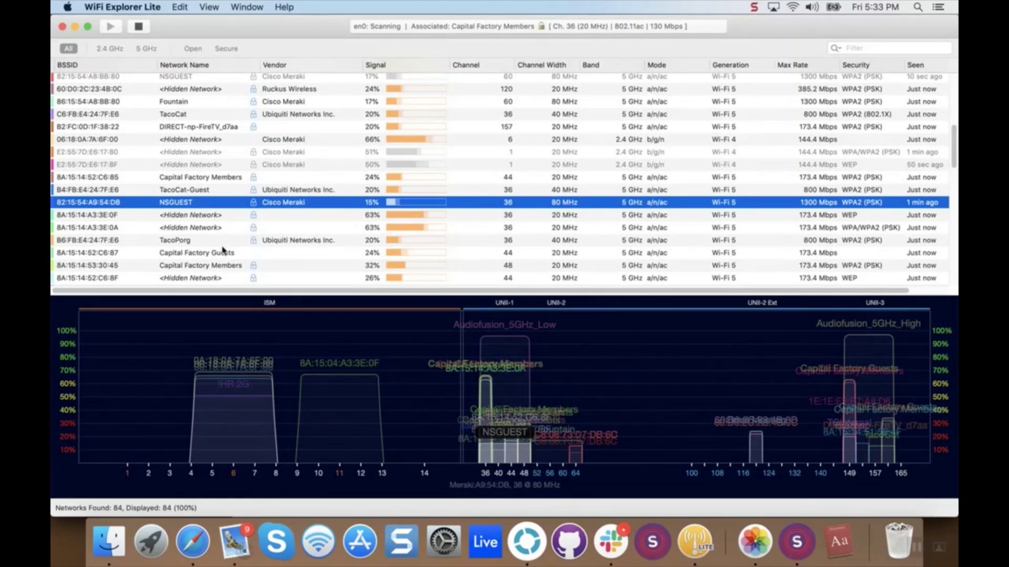
- Check Audiofusion_5GHz_Low (36) and High (149) at 80 MHz, then highlight Capital Factory Members on 161
{"action": "scroll", "coordinate": [221, 239], "scroll_direction": "up", "scroll_amount": 5}
{"action": "scroll", "coordinate": [213, 238], "scroll_direction": "up", "scroll_amount": 4}
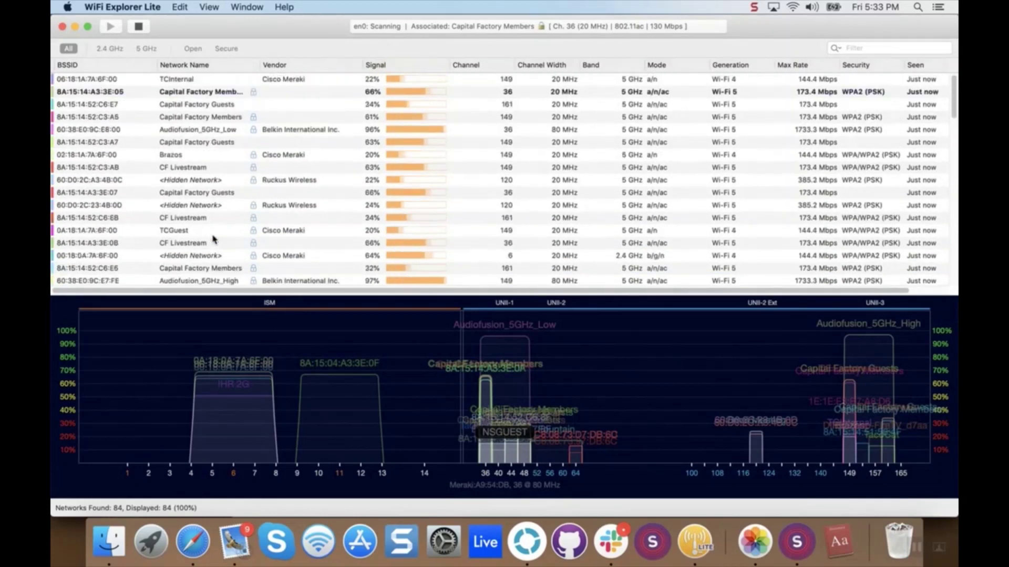
{"action": "left_click", "coordinate": [213, 130]}
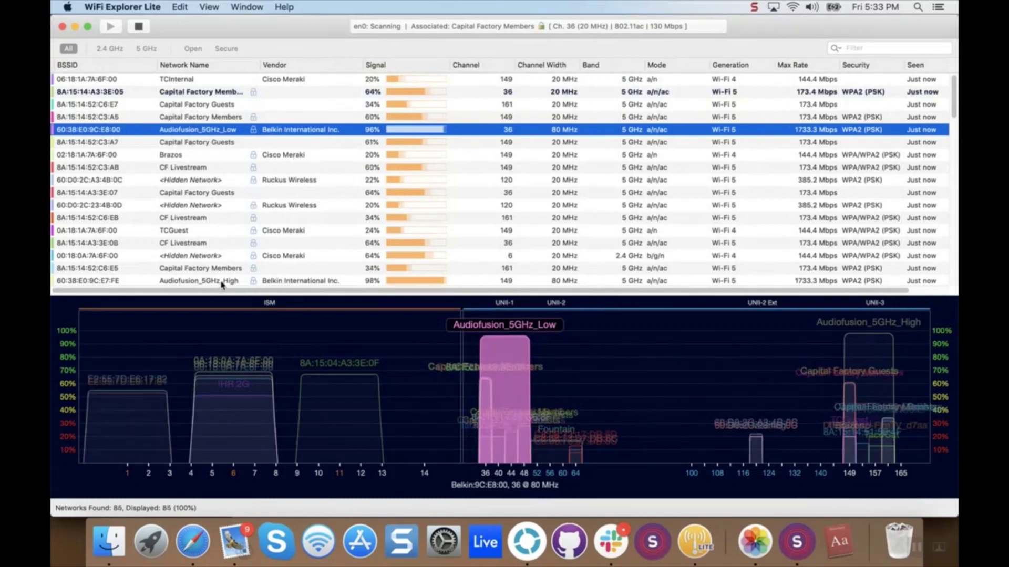
{"action": "left_click", "coordinate": [221, 282]}
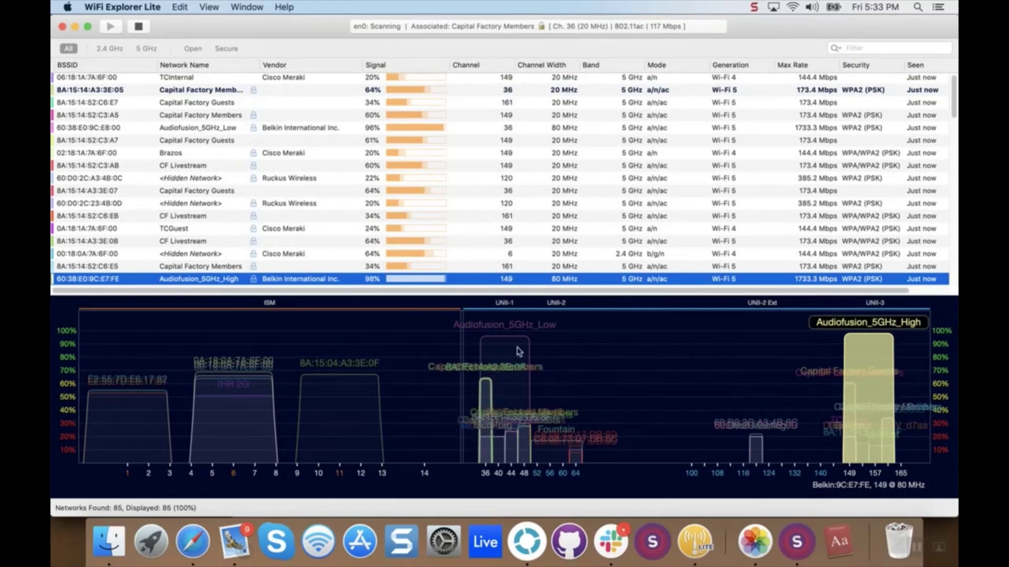
{"action": "left_click", "coordinate": [177, 267]}
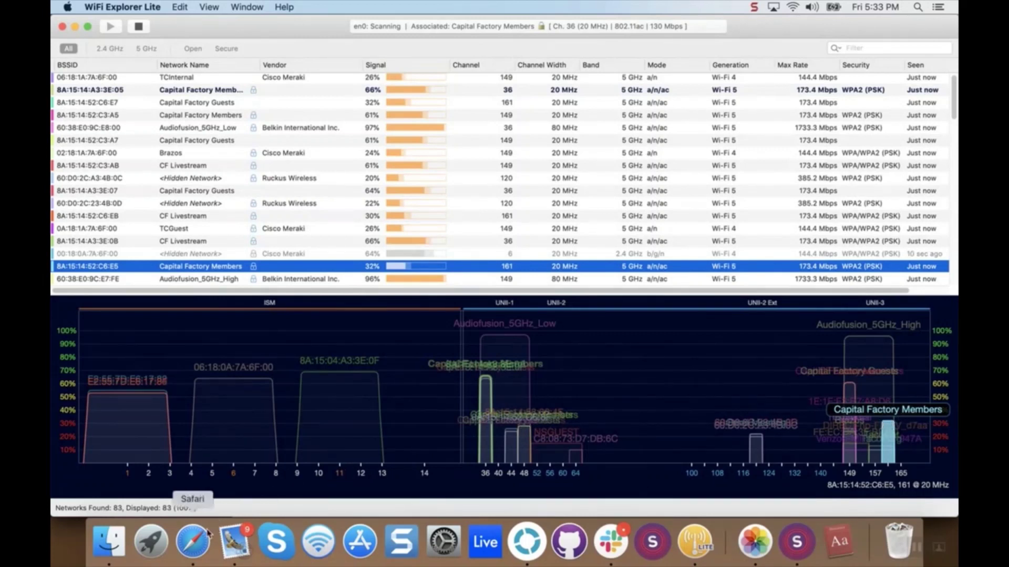
- On the router's Wi-Fi settings page, set 5 GHz₁ to channel 48 at 40 MHz
{"action": "left_click", "coordinate": [193, 541]}
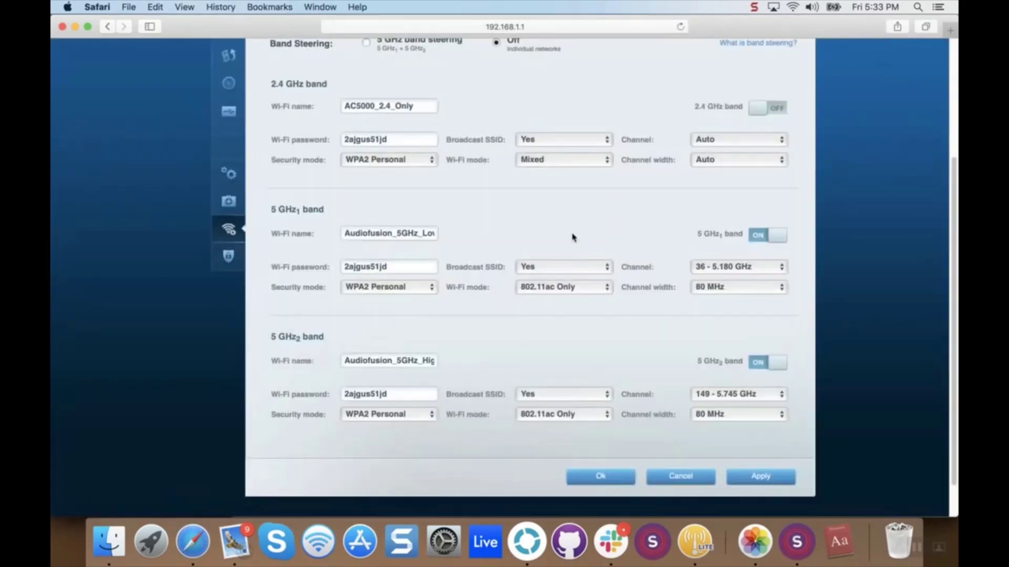
{"action": "scroll", "coordinate": [794, 203], "scroll_direction": "down", "scroll_amount": 1}
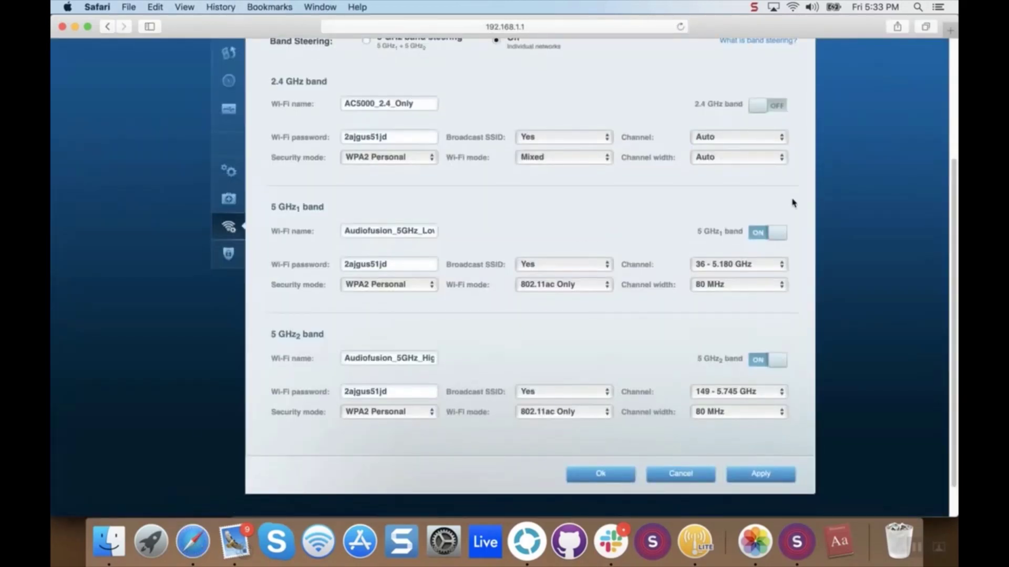
{"action": "scroll", "coordinate": [793, 202], "scroll_direction": "up", "scroll_amount": 3}
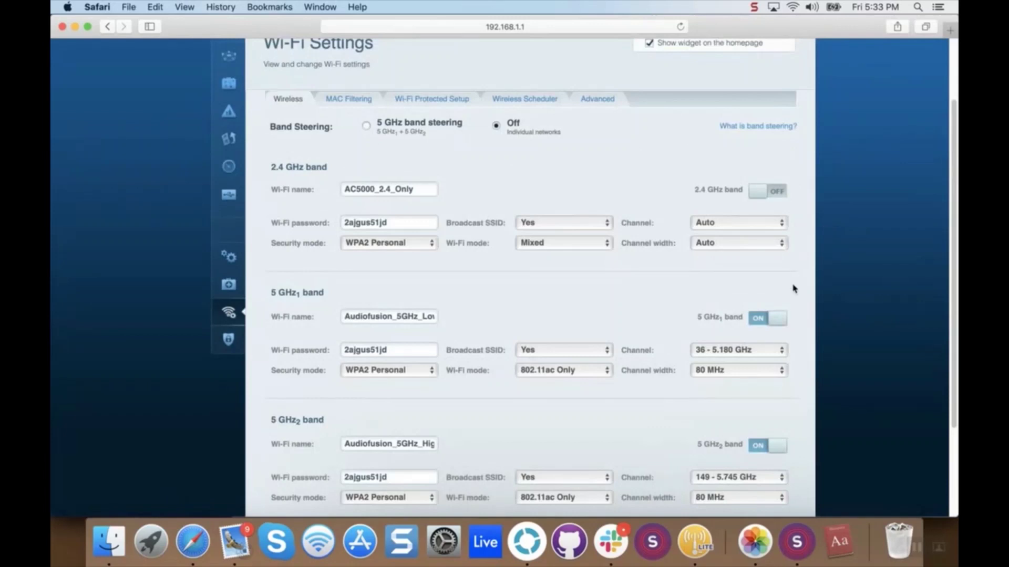
{"action": "scroll", "coordinate": [793, 288], "scroll_direction": "down", "scroll_amount": 1}
{"action": "scroll", "coordinate": [804, 315], "scroll_direction": "down", "scroll_amount": 3}
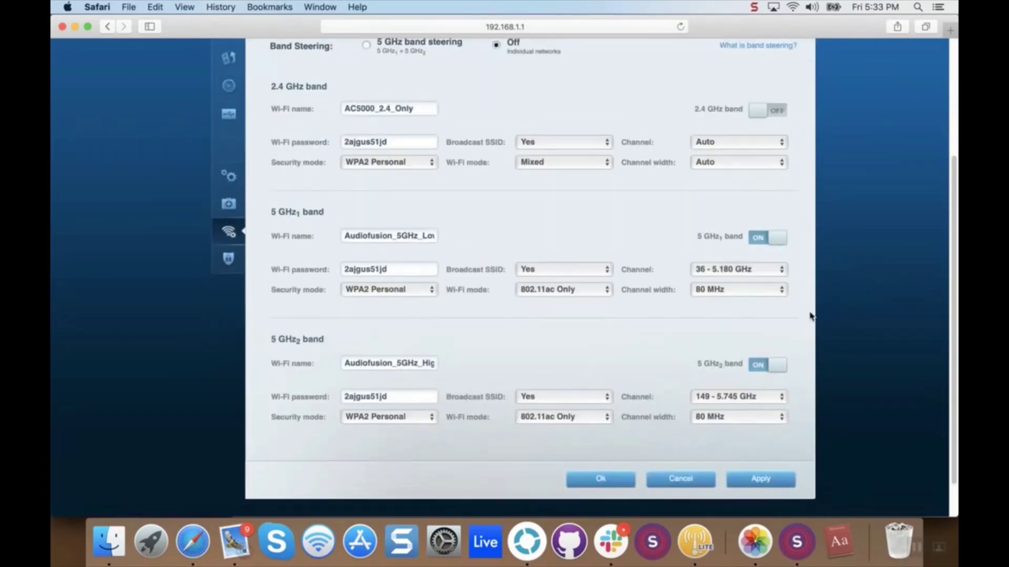
{"action": "left_click", "coordinate": [782, 271]}
{"action": "left_click", "coordinate": [766, 289]}
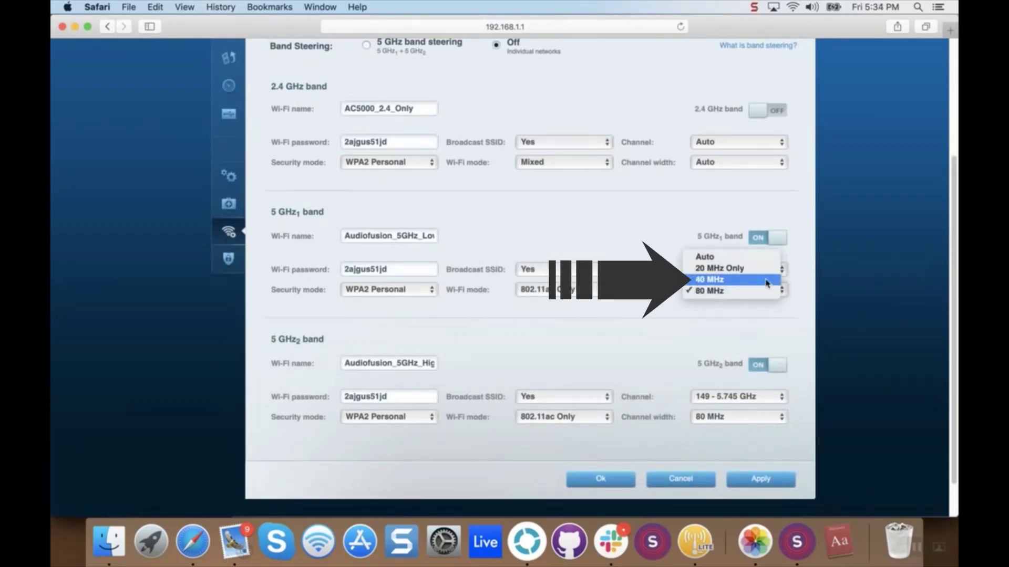
{"action": "left_click", "coordinate": [766, 280]}
- Set 5 GHz₂ to channel 161 at 40 MHz and apply the settings
{"action": "scroll", "coordinate": [800, 319], "scroll_direction": "down", "scroll_amount": 1}
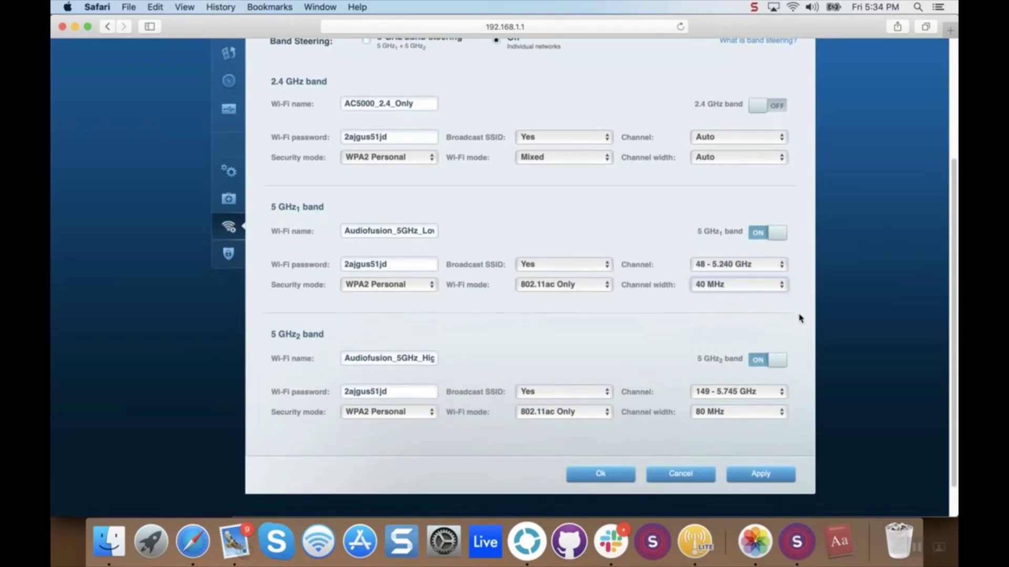
{"action": "scroll", "coordinate": [800, 319], "scroll_direction": "down", "scroll_amount": 2}
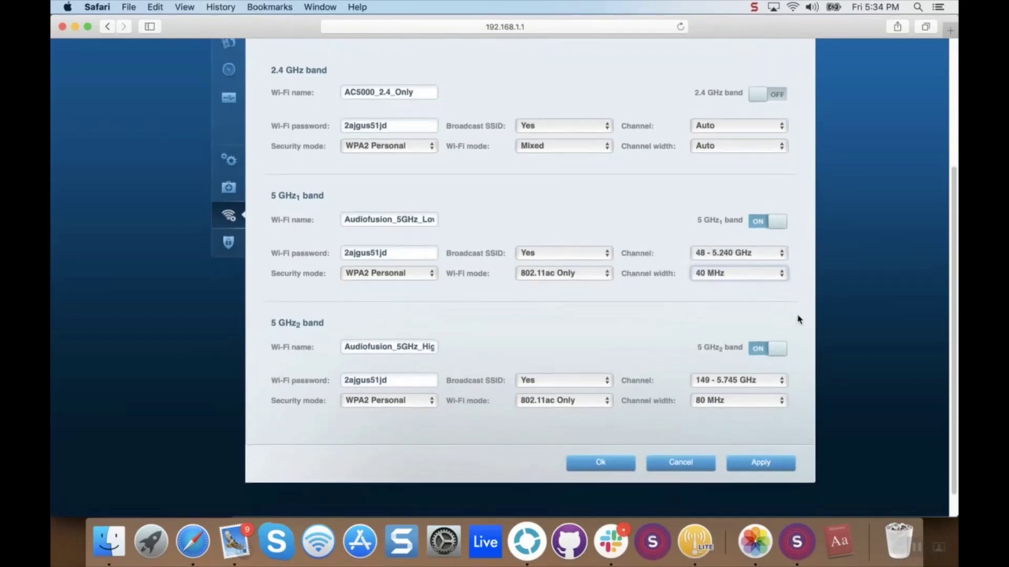
{"action": "left_click", "coordinate": [783, 384]}
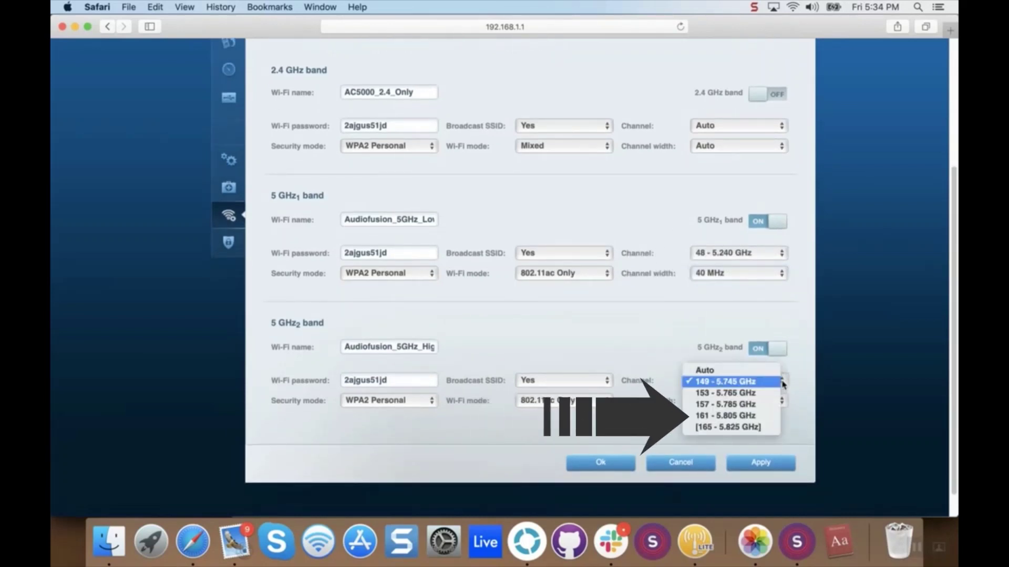
{"action": "left_click", "coordinate": [764, 416]}
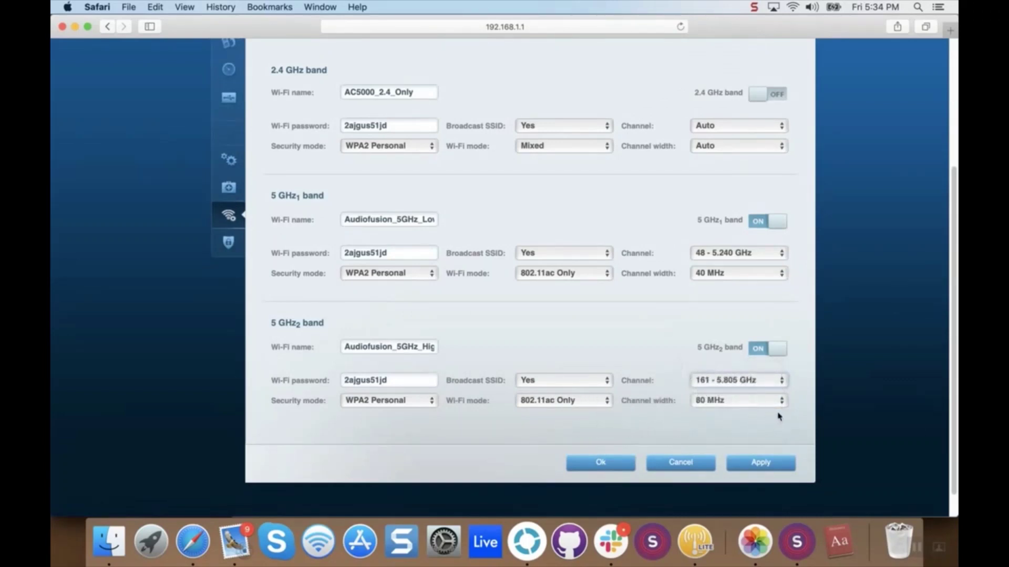
{"action": "left_click", "coordinate": [782, 401]}
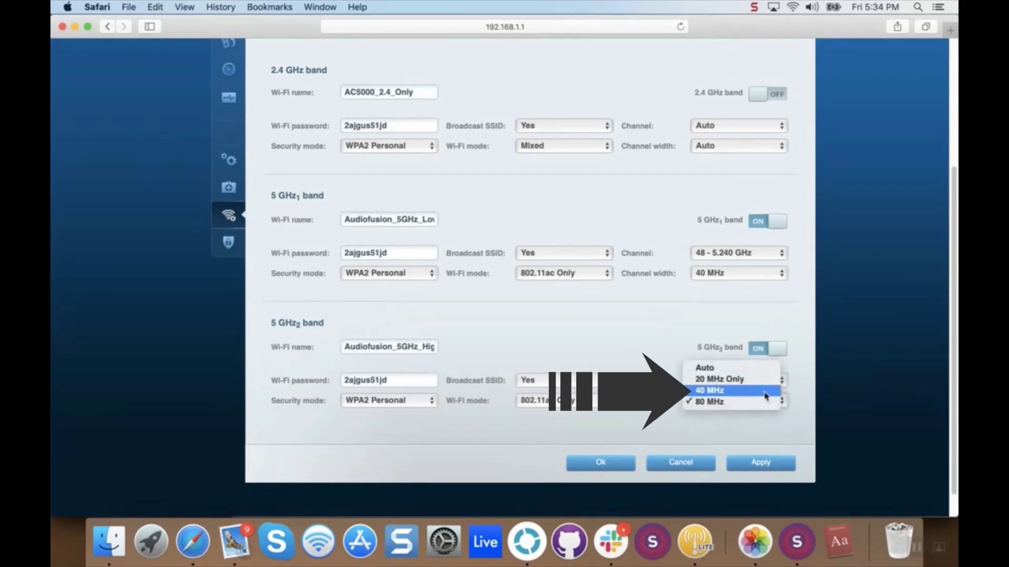
{"action": "left_click", "coordinate": [766, 395]}
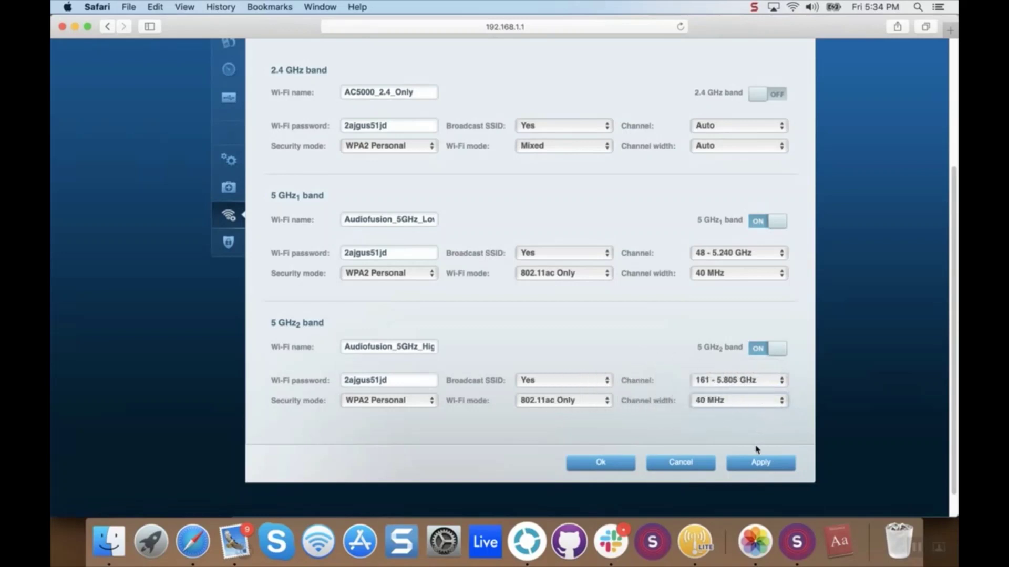
{"action": "left_click", "coordinate": [759, 464]}
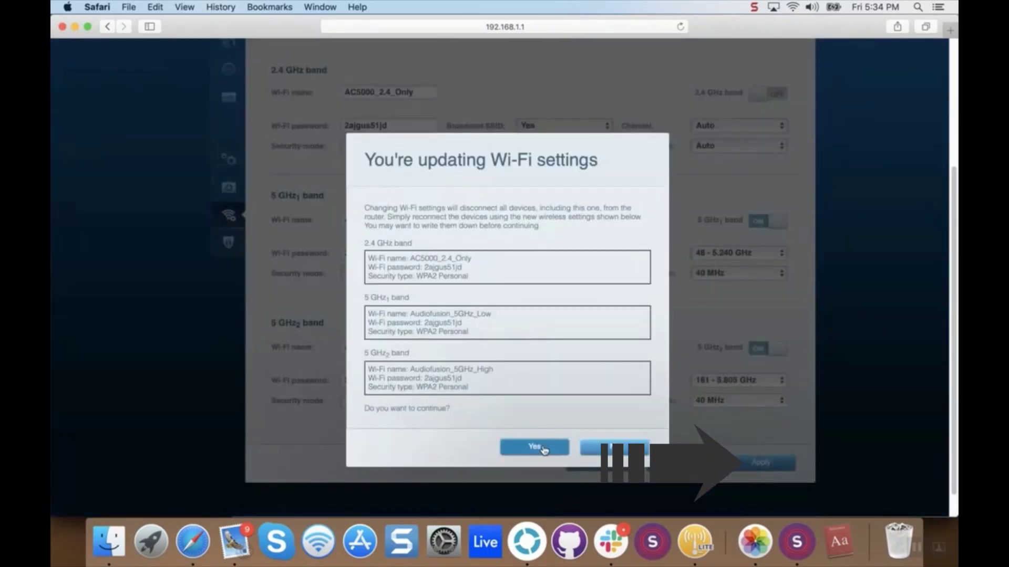
- Confirm the Wi-Fi update, then return to WiFi Explorer Lite and inspect Capital Factory Guests on 149
{"action": "left_click", "coordinate": [541, 448]}
{"action": "left_click", "coordinate": [633, 272]}
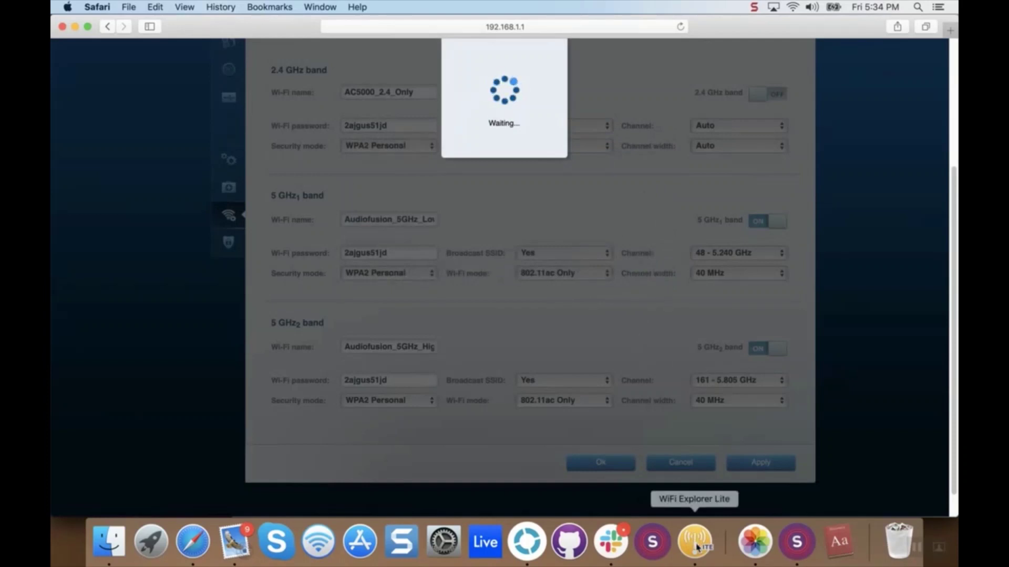
{"action": "left_click", "coordinate": [695, 544]}
{"action": "left_click", "coordinate": [210, 140]}
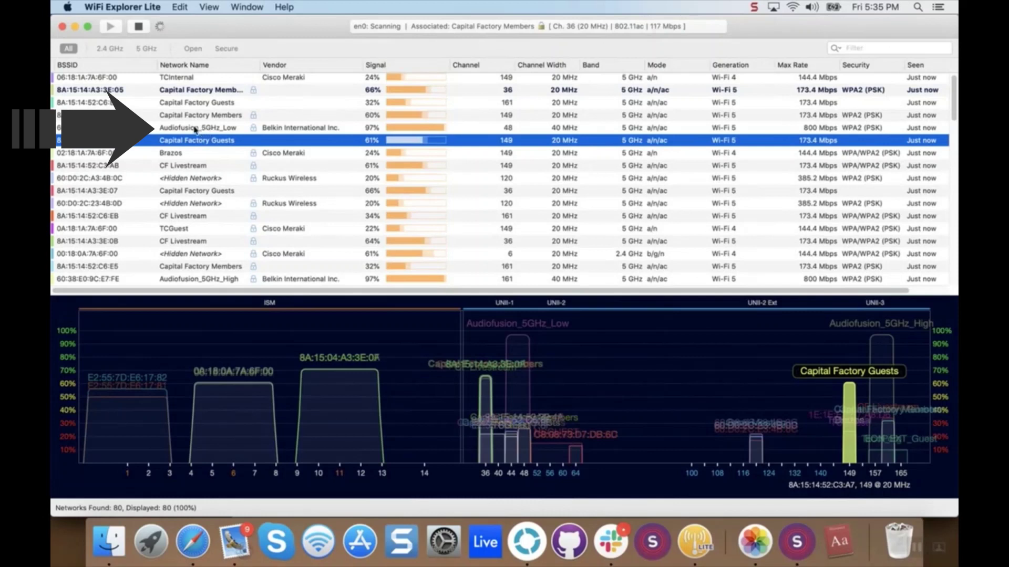
- Verify Audiofusion_5GHz_Low on channel 48 and Audiofusion_5GHz_High on 161, both 40 MHz wide
{"action": "left_click", "coordinate": [208, 128]}
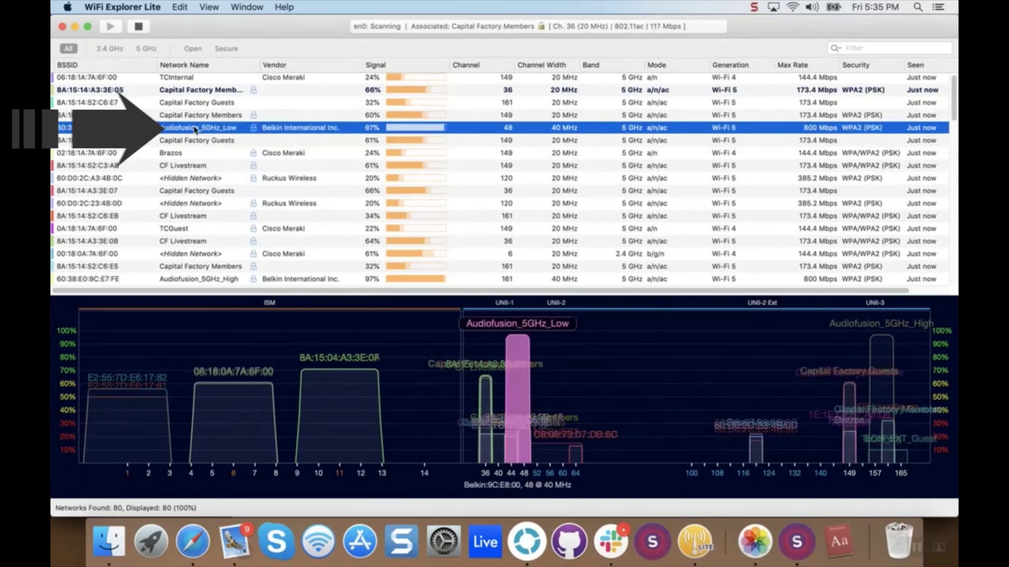
{"action": "left_click", "coordinate": [209, 282]}
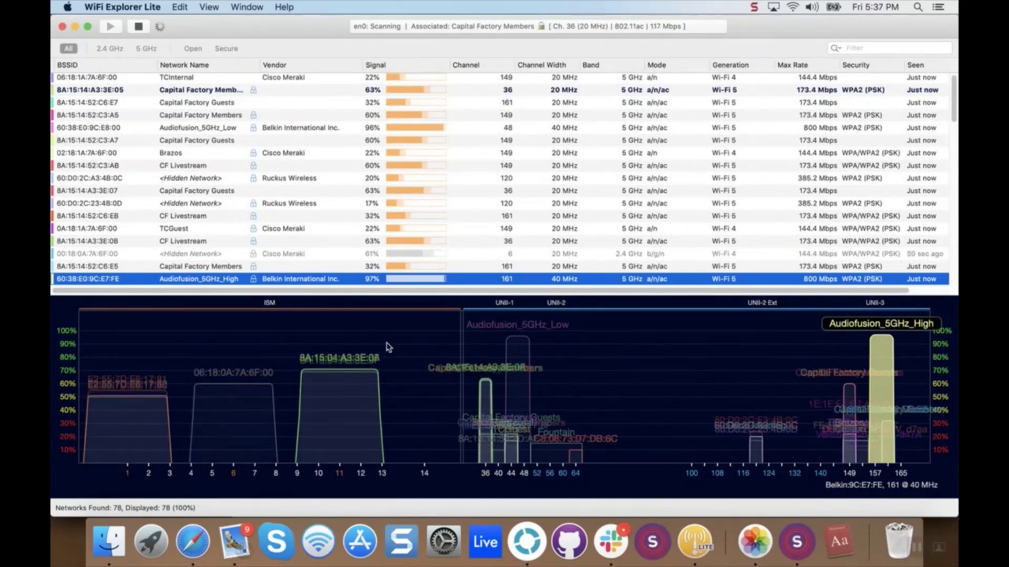
{"action": "left_click", "coordinate": [218, 129]}
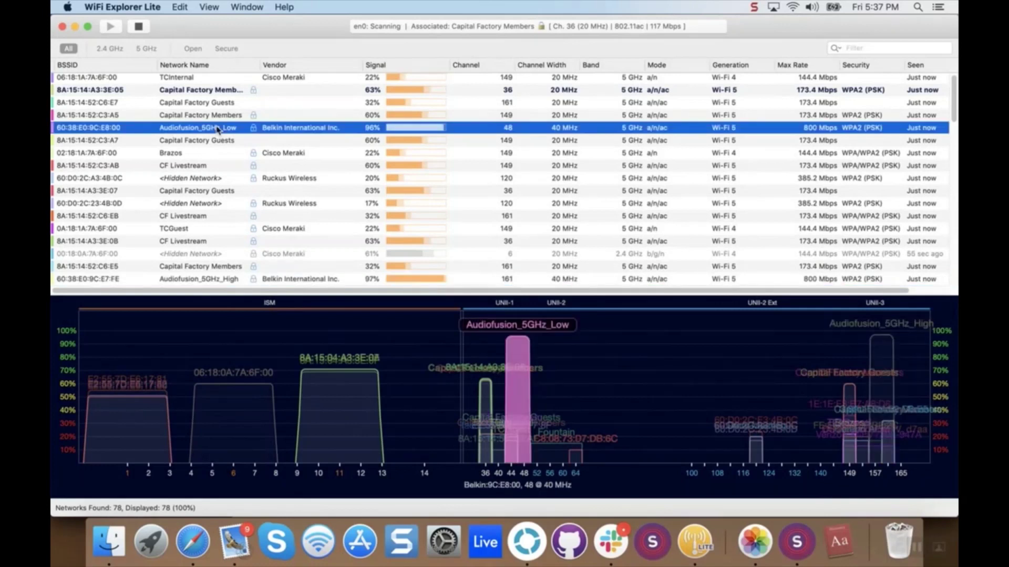